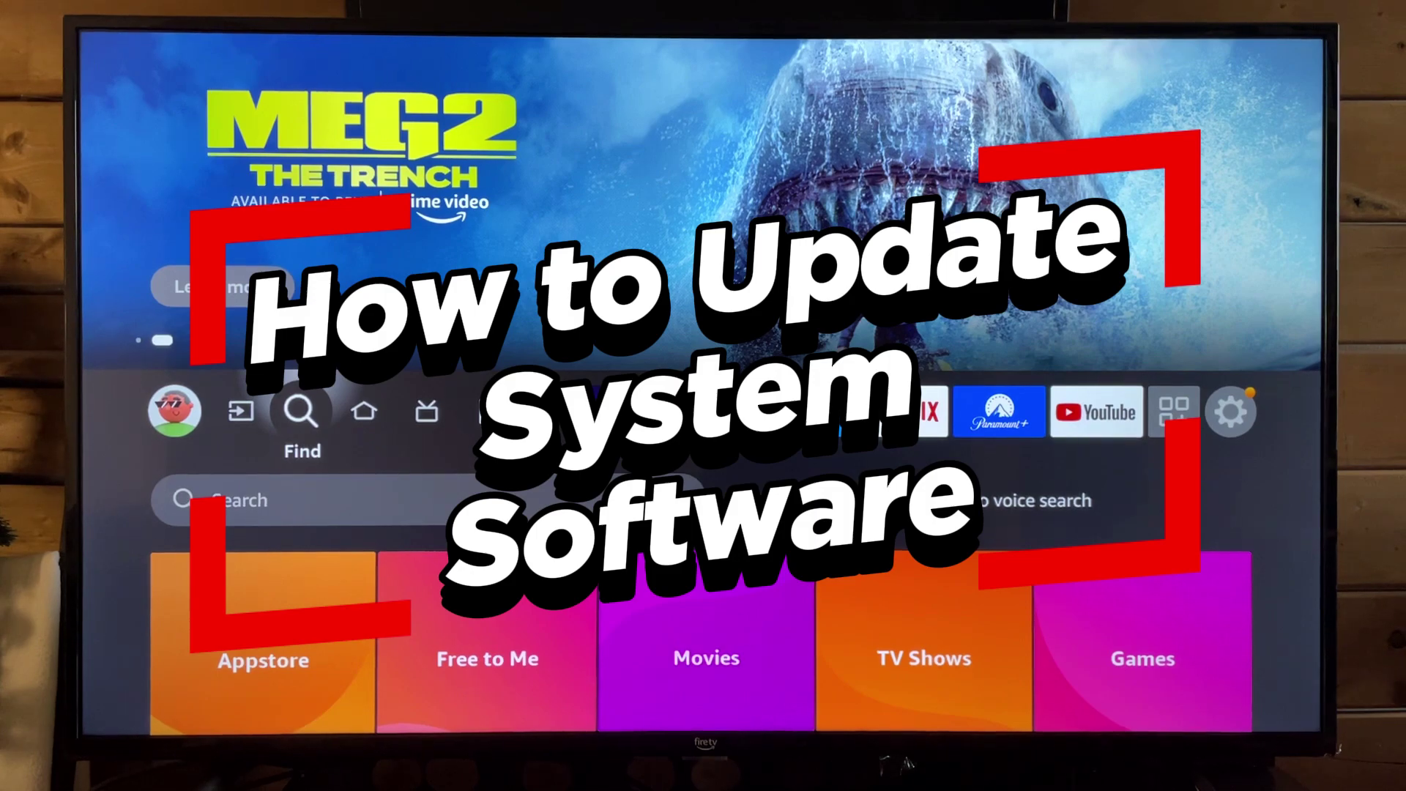
Go to the Settings gear and open Network settings.
{"action": "key", "text": "Right"}
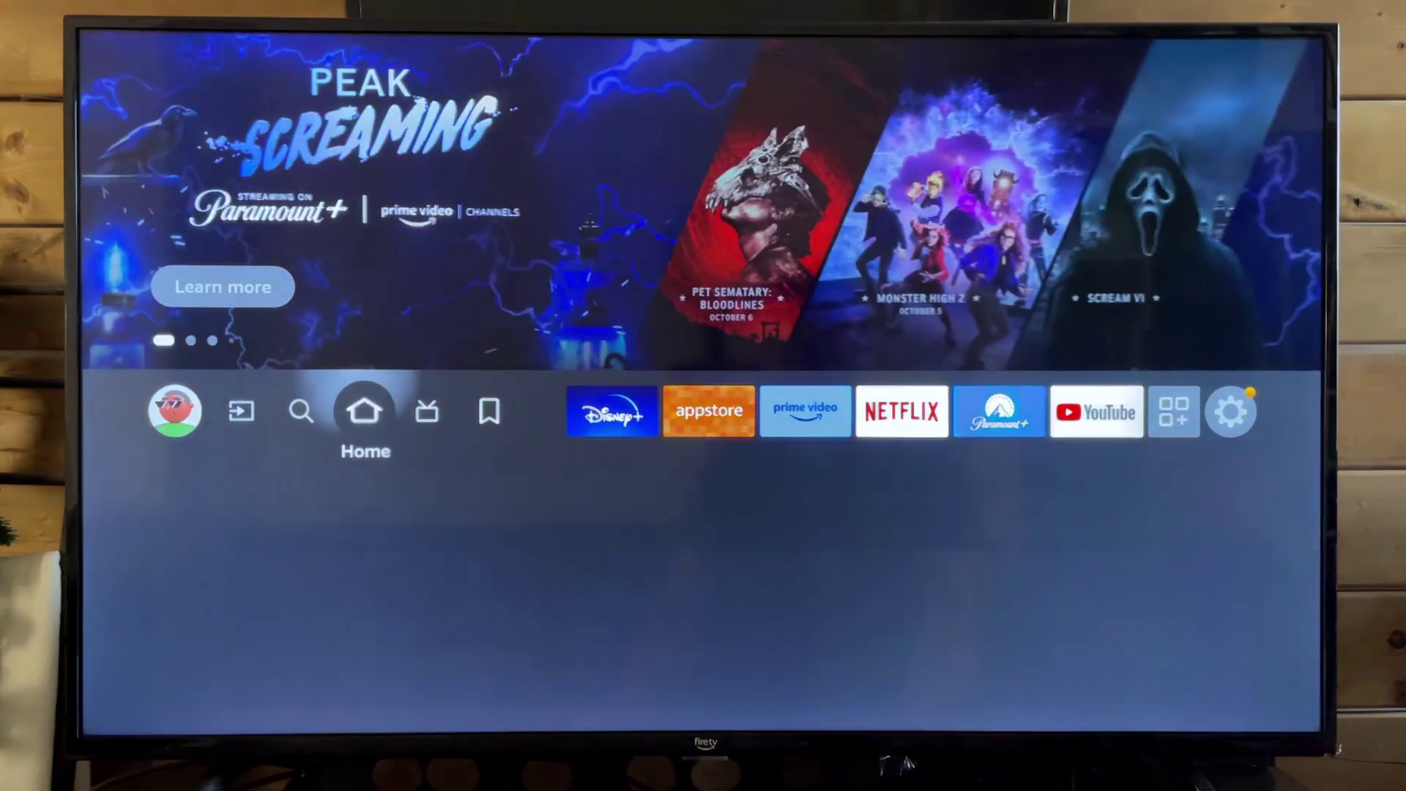
{"action": "key", "text": "Right"}
{"action": "key", "text": "Right"}
{"action": "key", "text": "Right"}
{"action": "key", "text": "Right"}
{"action": "key", "text": "Right"}
{"action": "key", "text": "Right"}
{"action": "key", "text": "Right"}
{"action": "key", "text": "Right"}
{"action": "key", "text": "Right"}
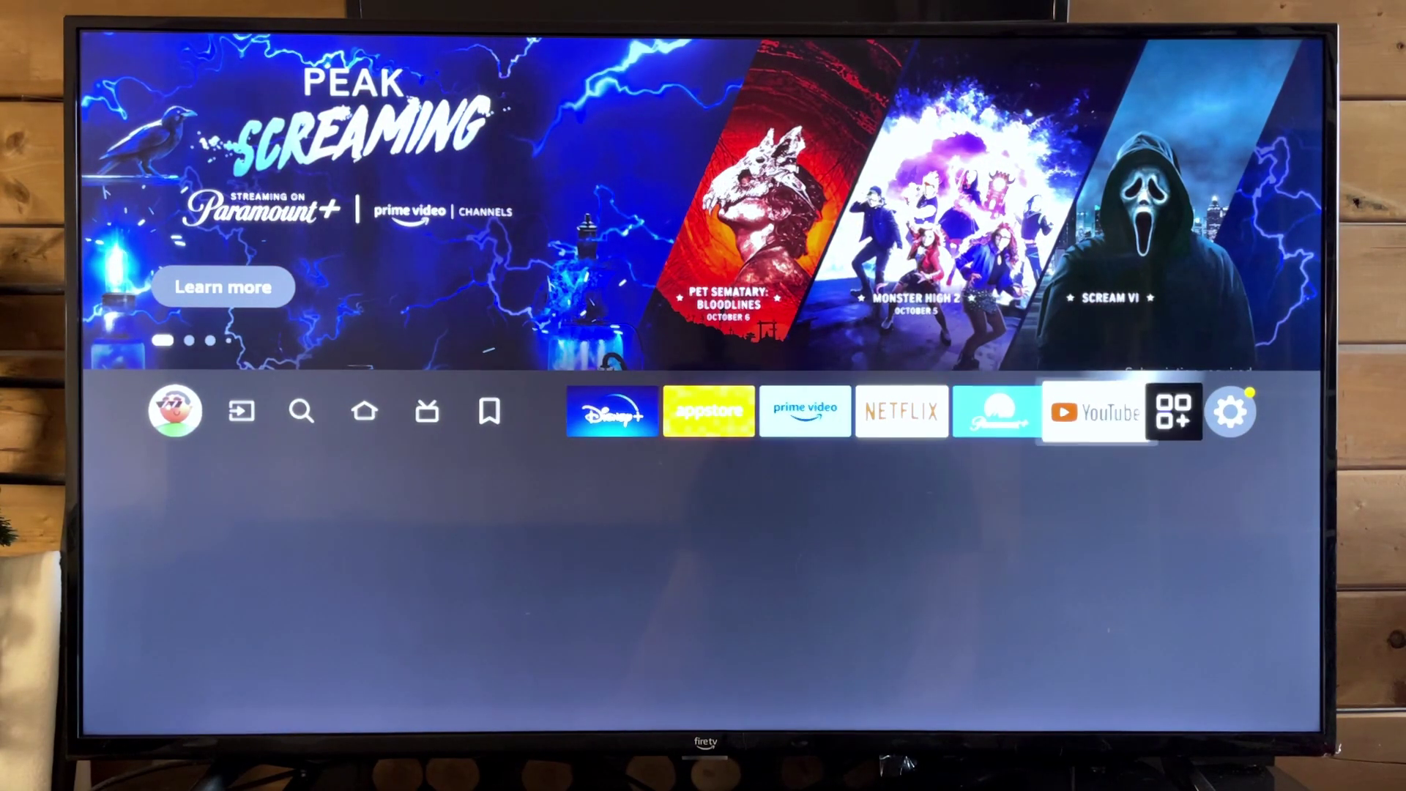
{"action": "key", "text": "Right"}
{"action": "key", "text": "Down"}
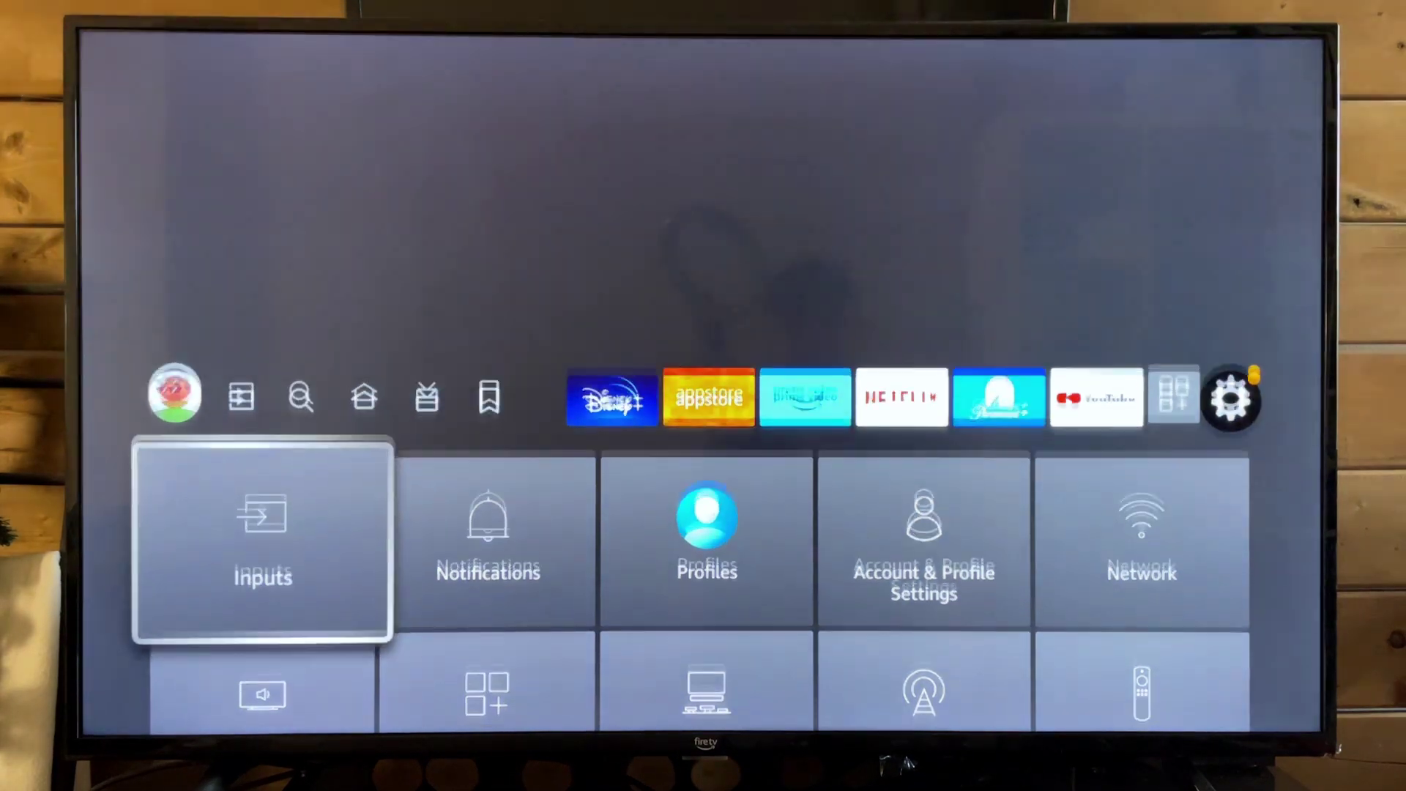
{"action": "key", "text": "Right"}
{"action": "key", "text": "Right"}
{"action": "key", "text": "Right"}
{"action": "key", "text": "Right"}
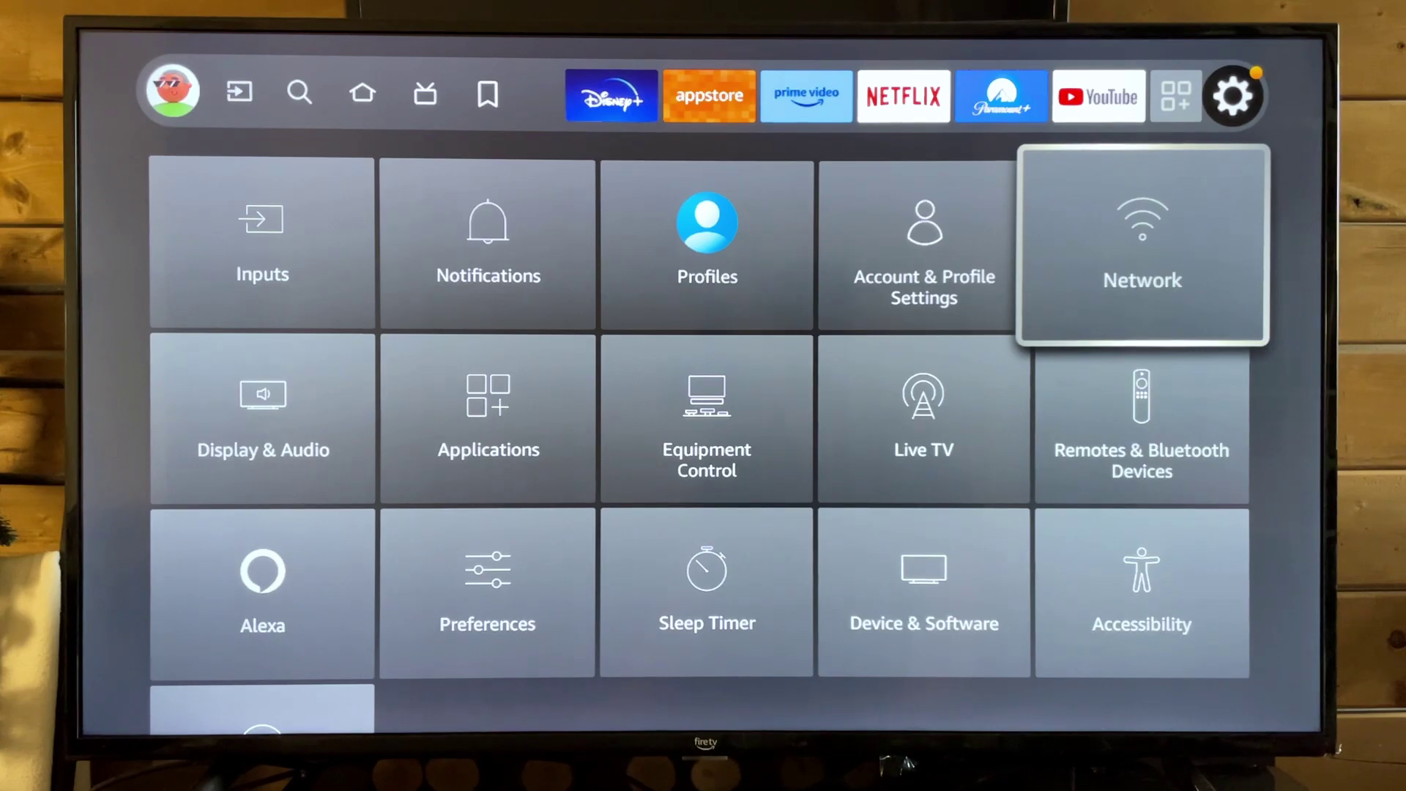
{"action": "key", "text": "Return"}
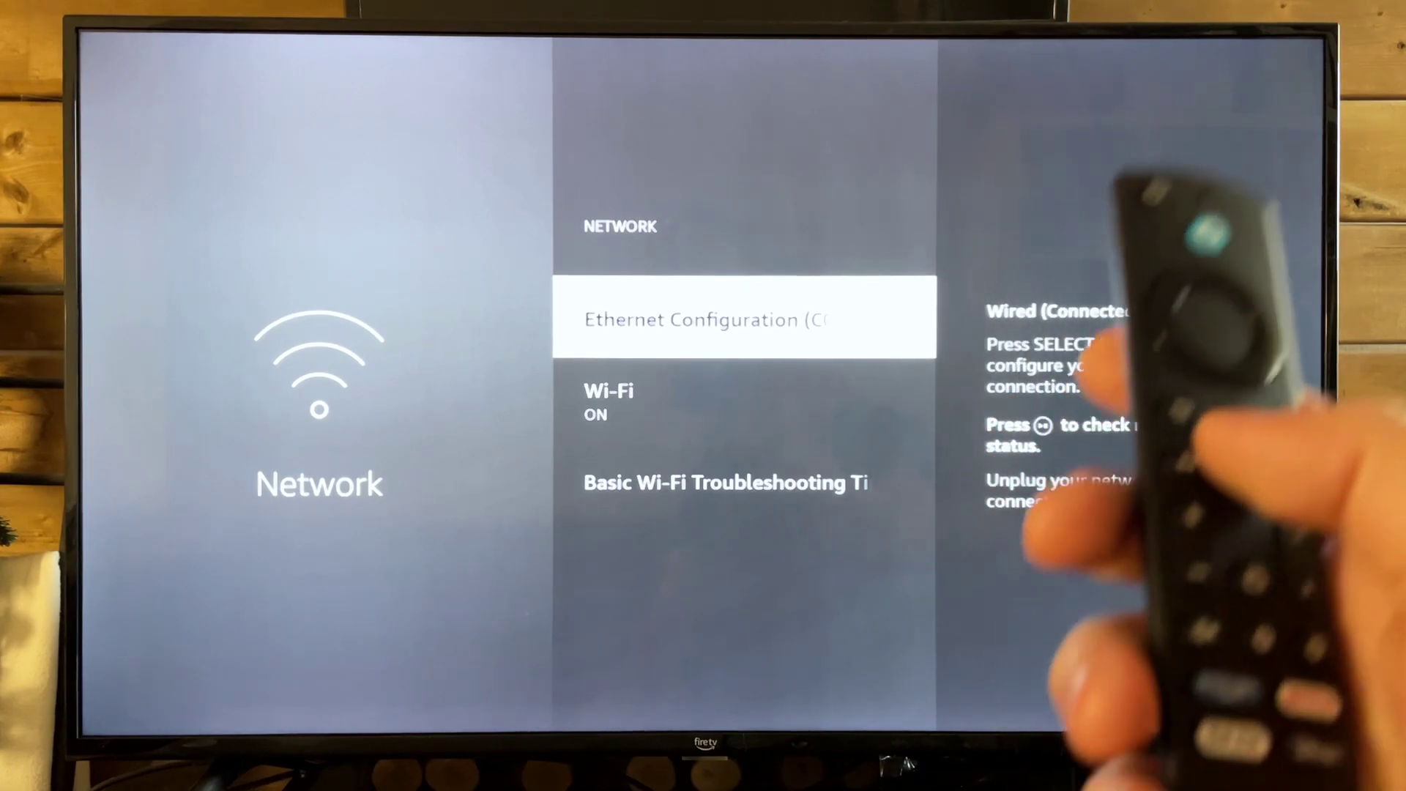
View the Wired Network status confirming Ethernet and internet are connected, then close it.
{"action": "key", "text": "Menu"}
{"action": "key", "text": "Right"}
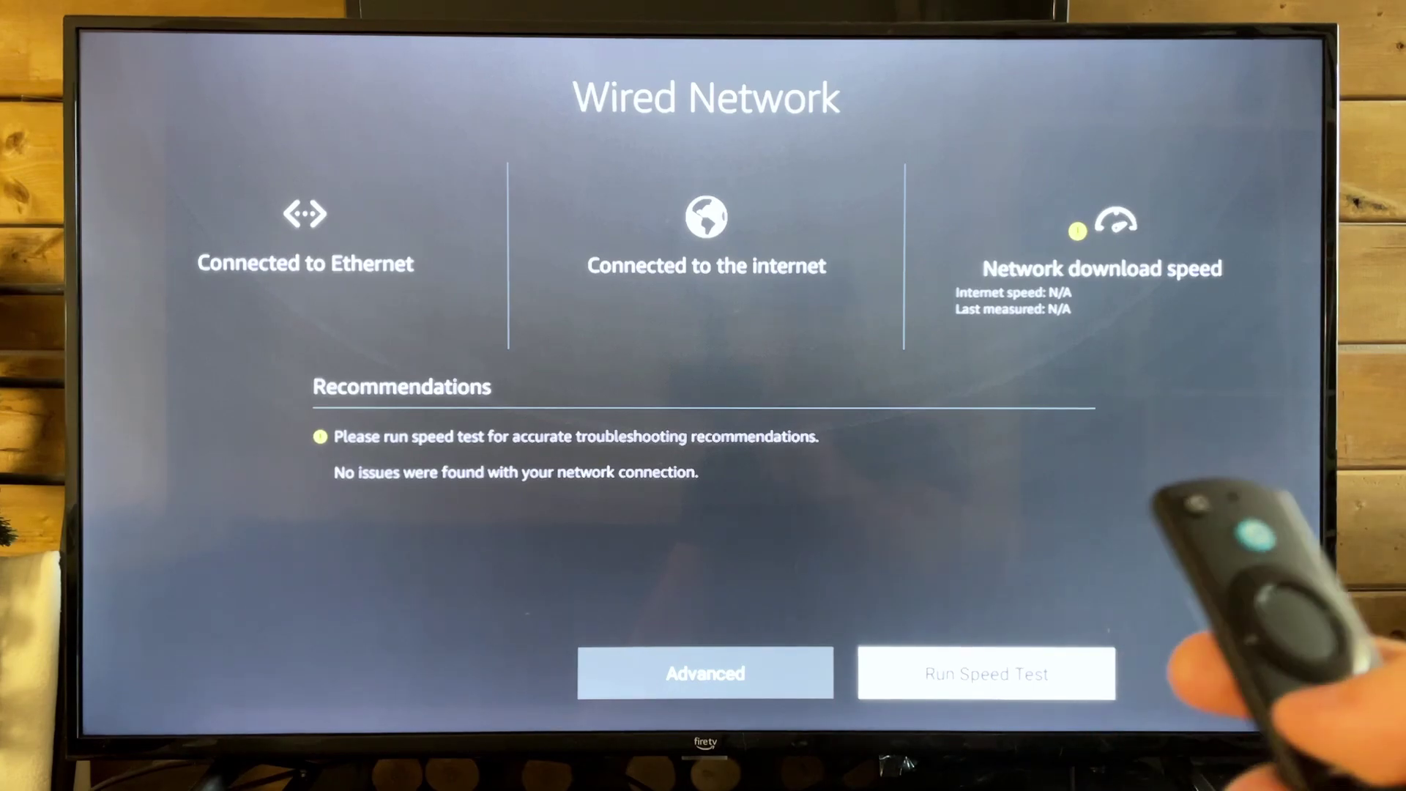
{"action": "key", "text": "Escape"}
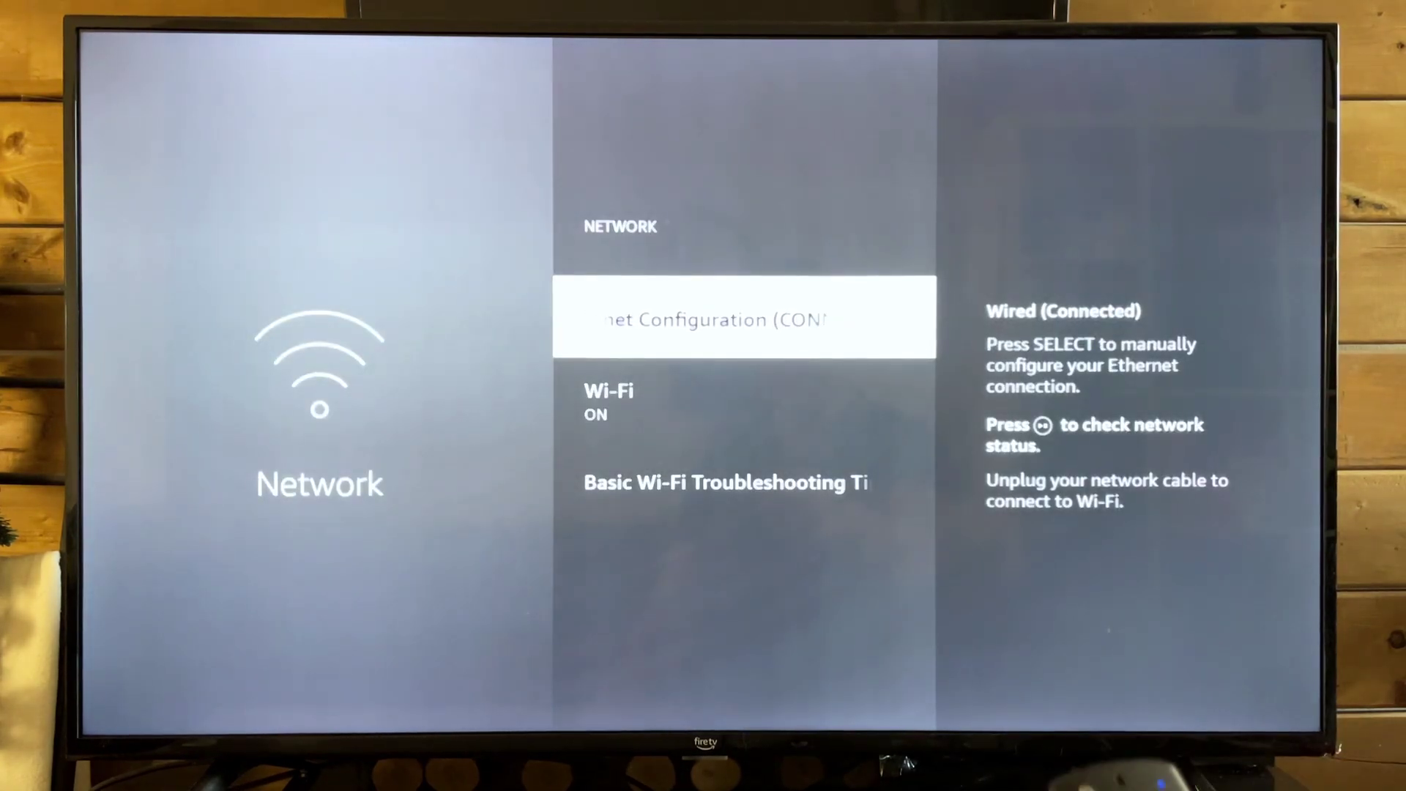
Return to the settings categories and open Device & Software, then About.
{"action": "key", "text": "Escape"}
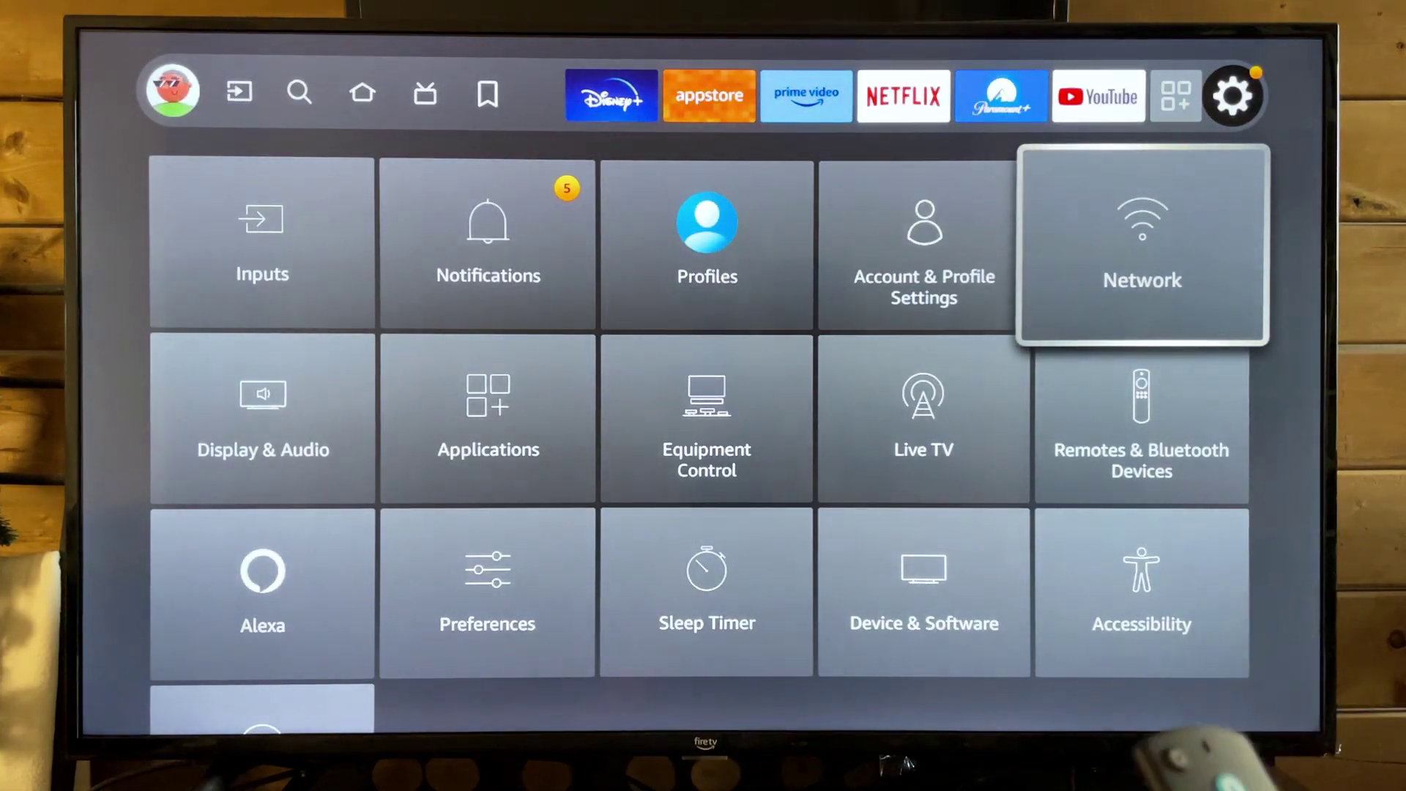
{"action": "key", "text": "Left"}
{"action": "key", "text": "Down"}
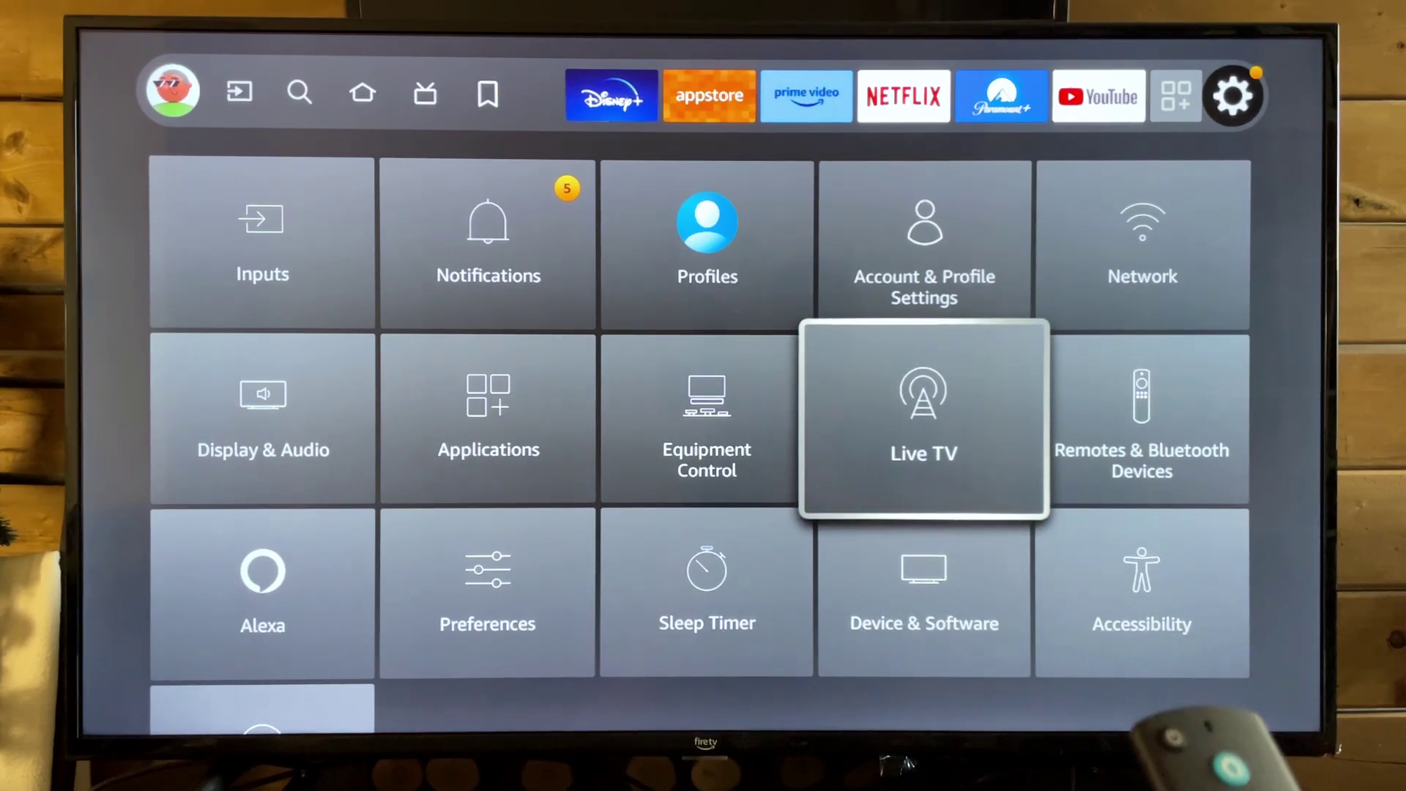
{"action": "key", "text": "Down"}
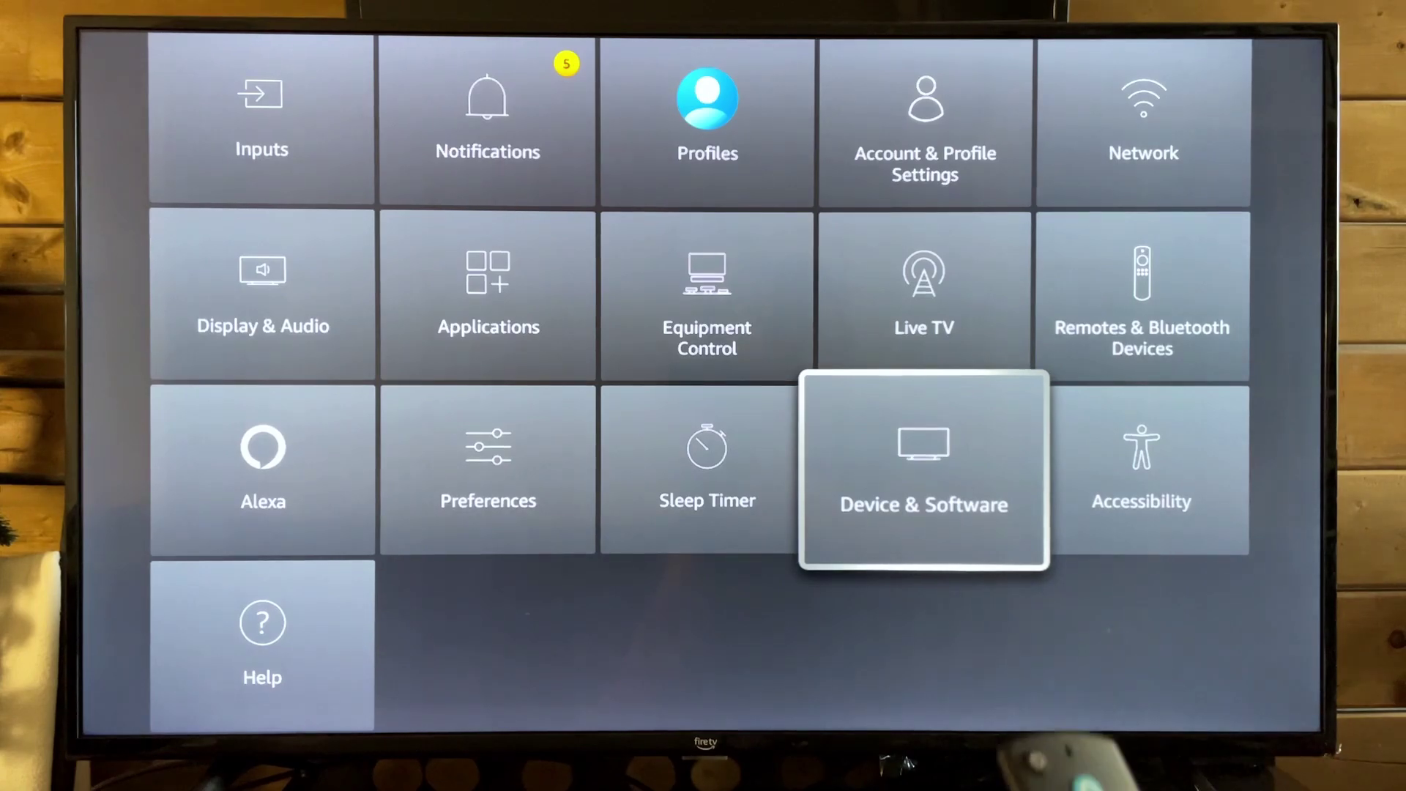
{"action": "key", "text": "Return"}
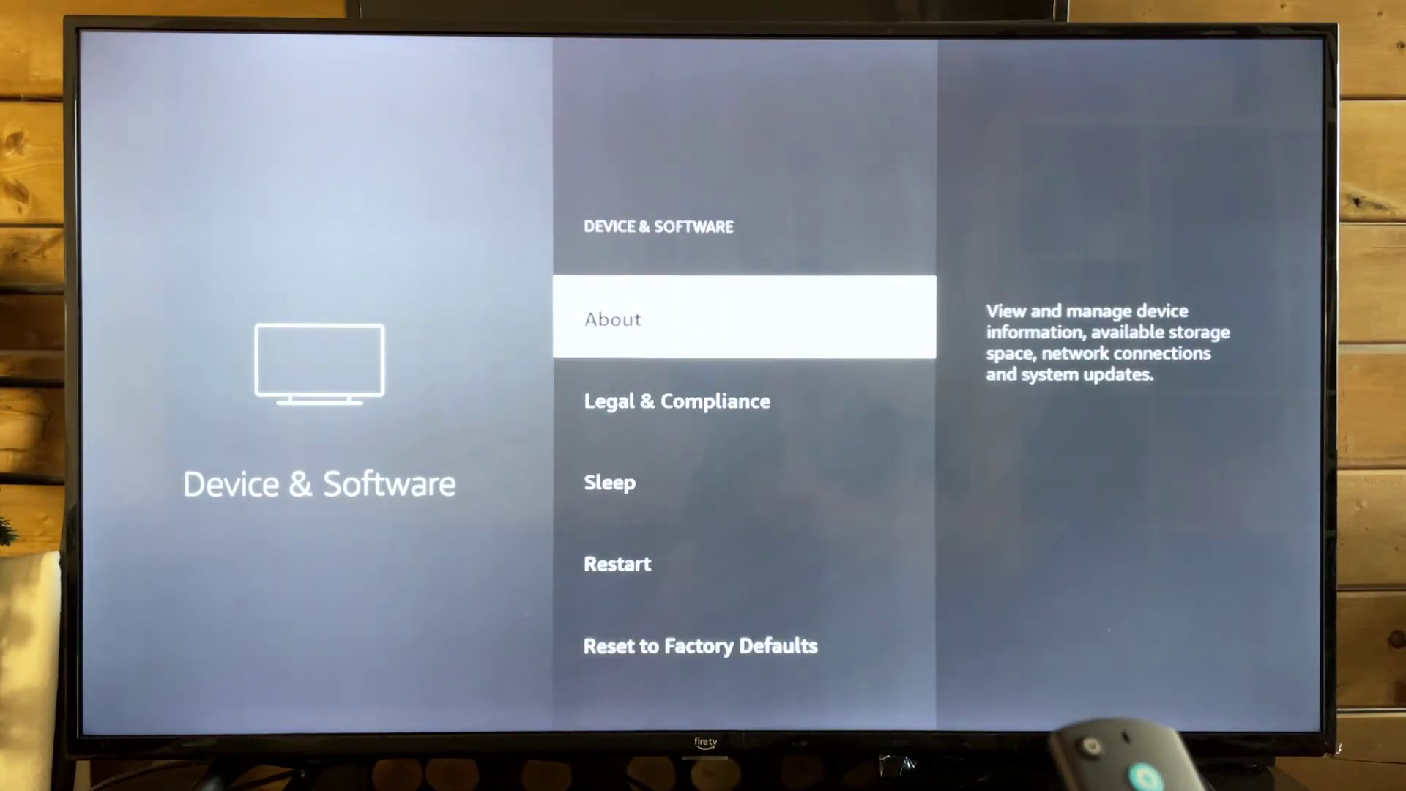
{"action": "key", "text": "Return"}
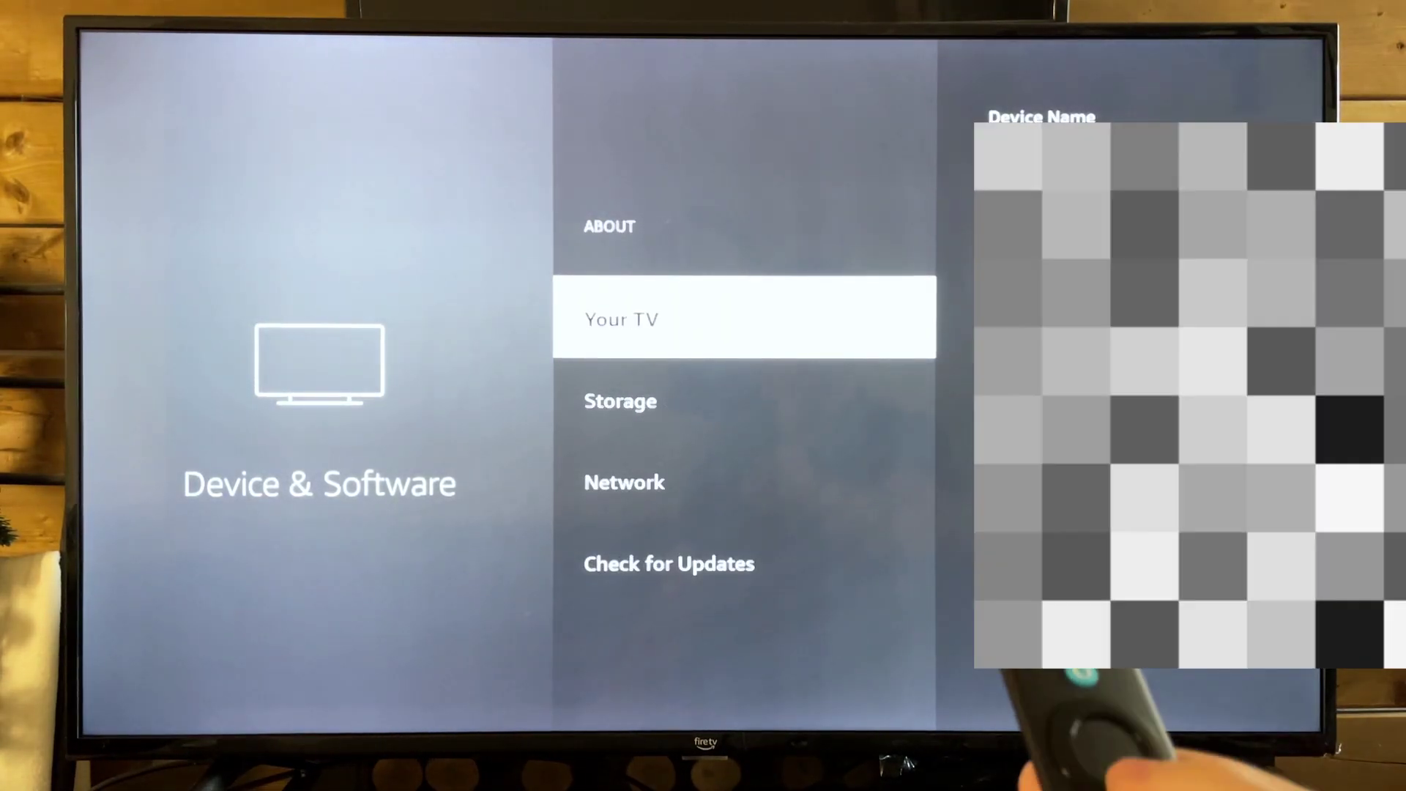
Run Check for Updates, which reports the Fire TV is up to date on Fire OS 7.6.6.4.
{"action": "key", "text": "Down"}
{"action": "key", "text": "Down"}
{"action": "key", "text": "Down"}
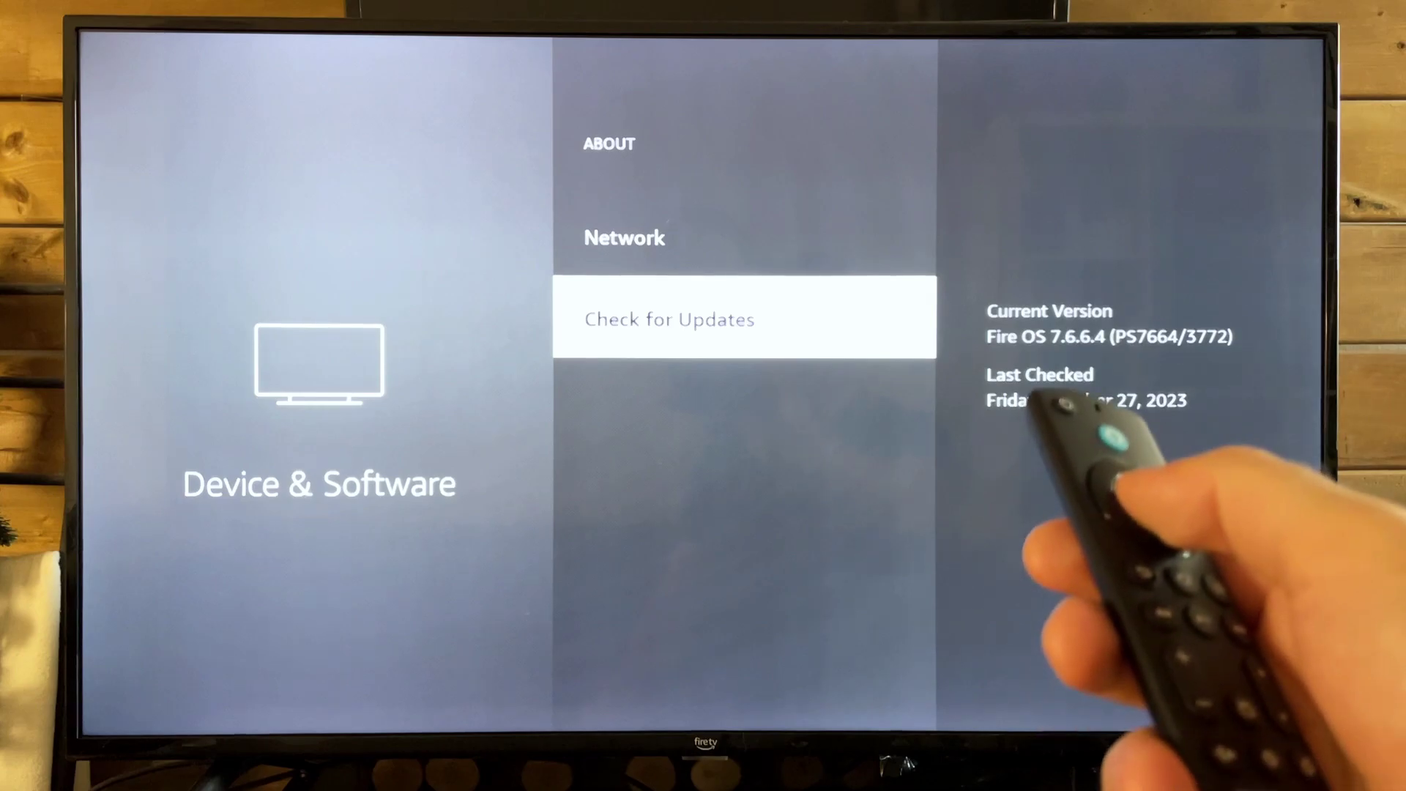
{"action": "key", "text": "Return"}
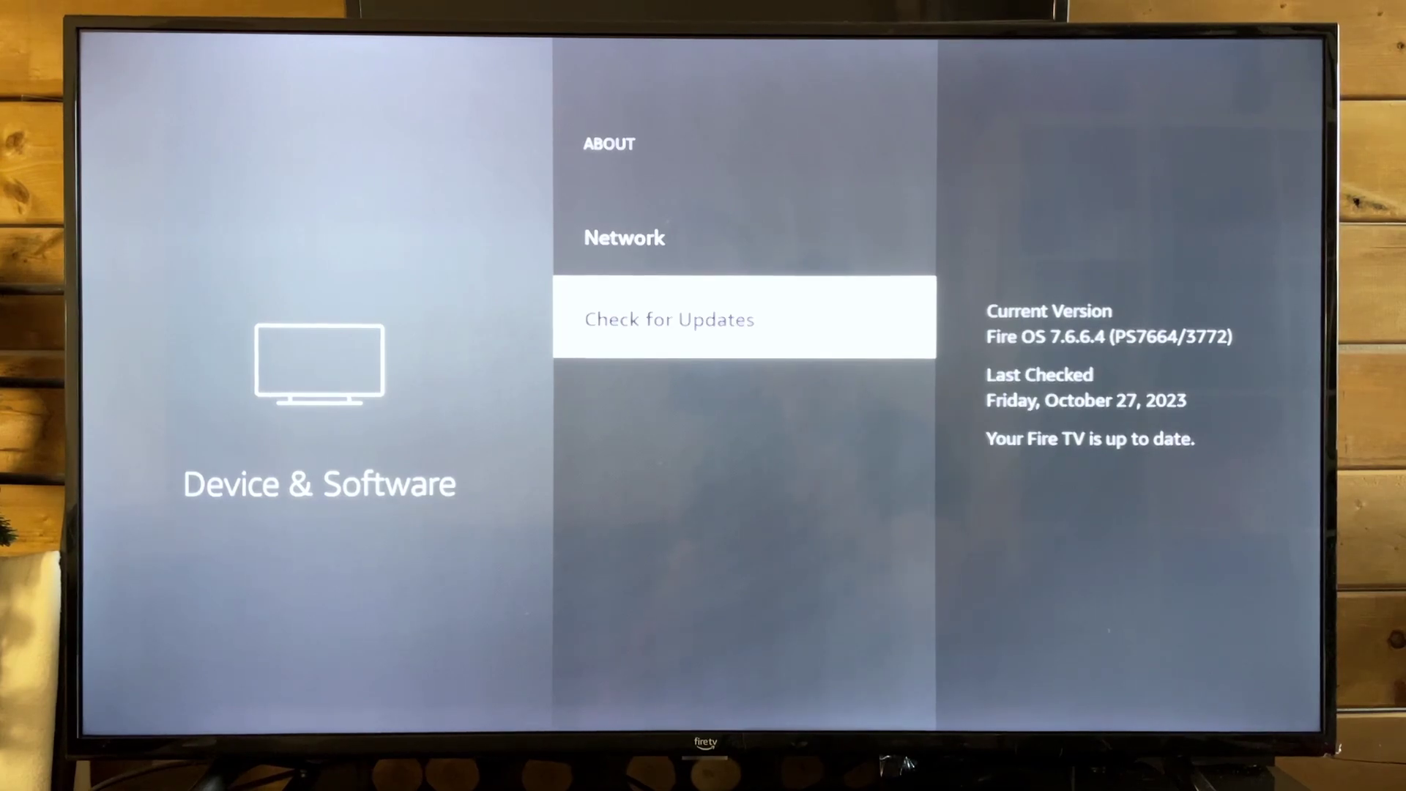
Leave Settings for the home screen and browse along the app row.
{"action": "key", "text": "Escape"}
{"action": "key", "text": "Escape"}
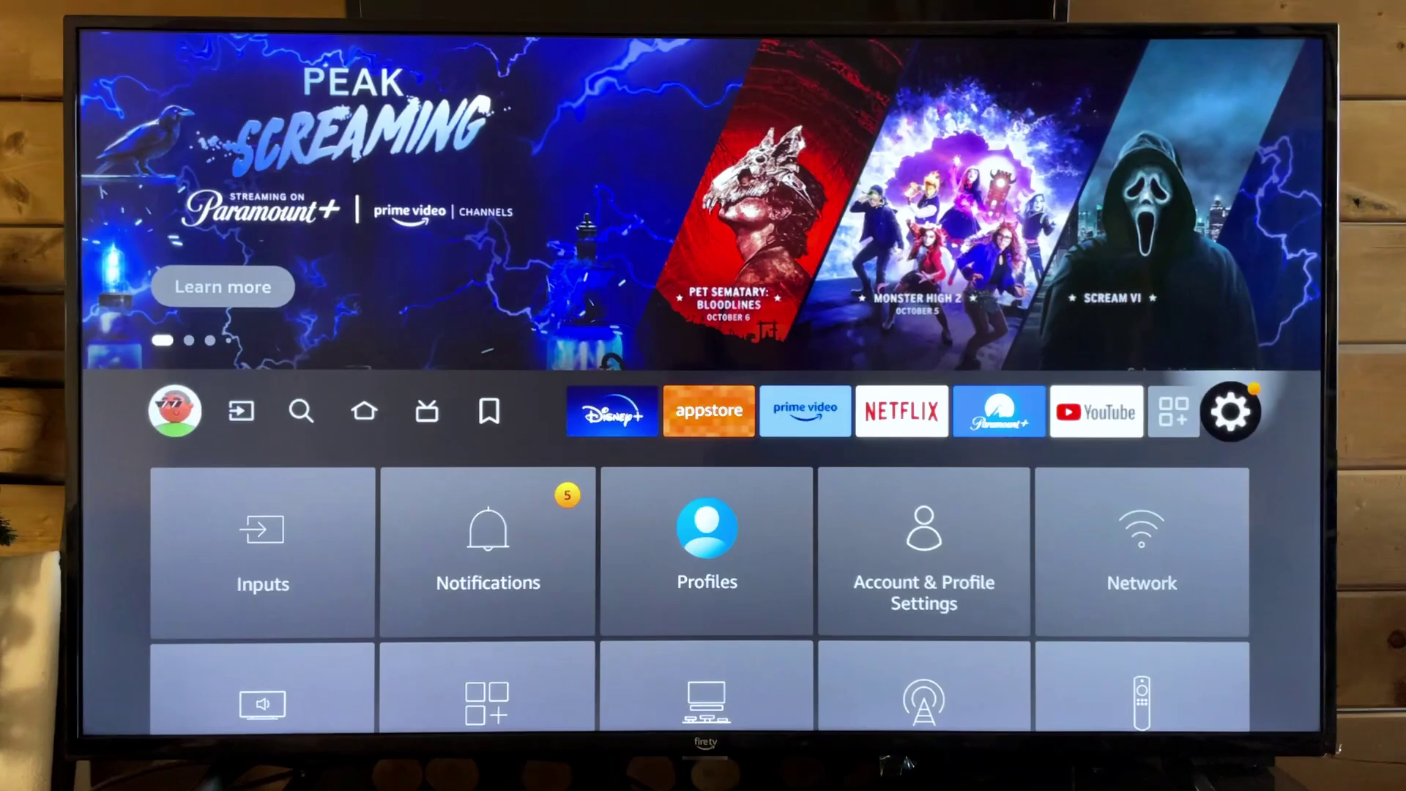
{"action": "key", "text": "Left"}
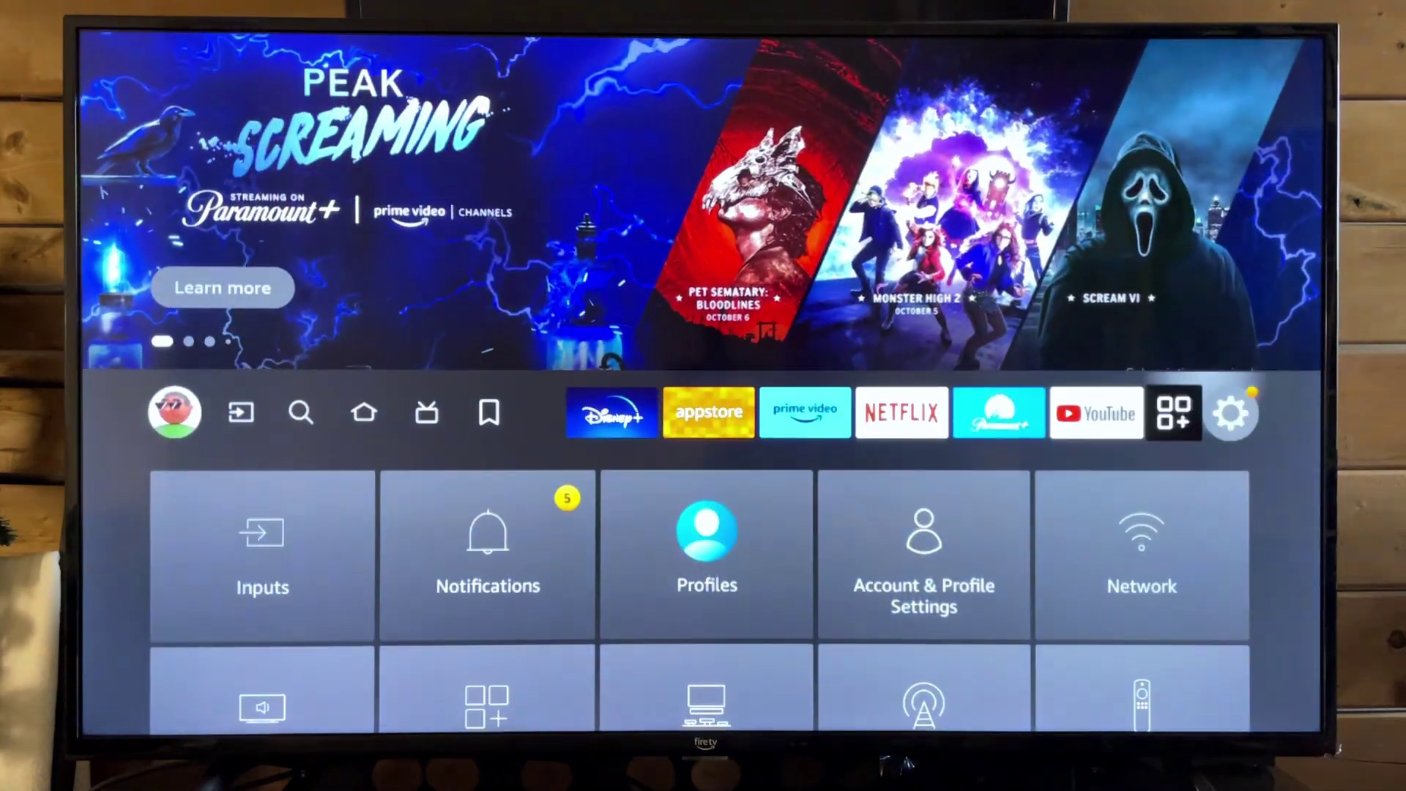
{"action": "key", "text": "Left"}
{"action": "key", "text": "Left"}
{"action": "key", "text": "Left"}
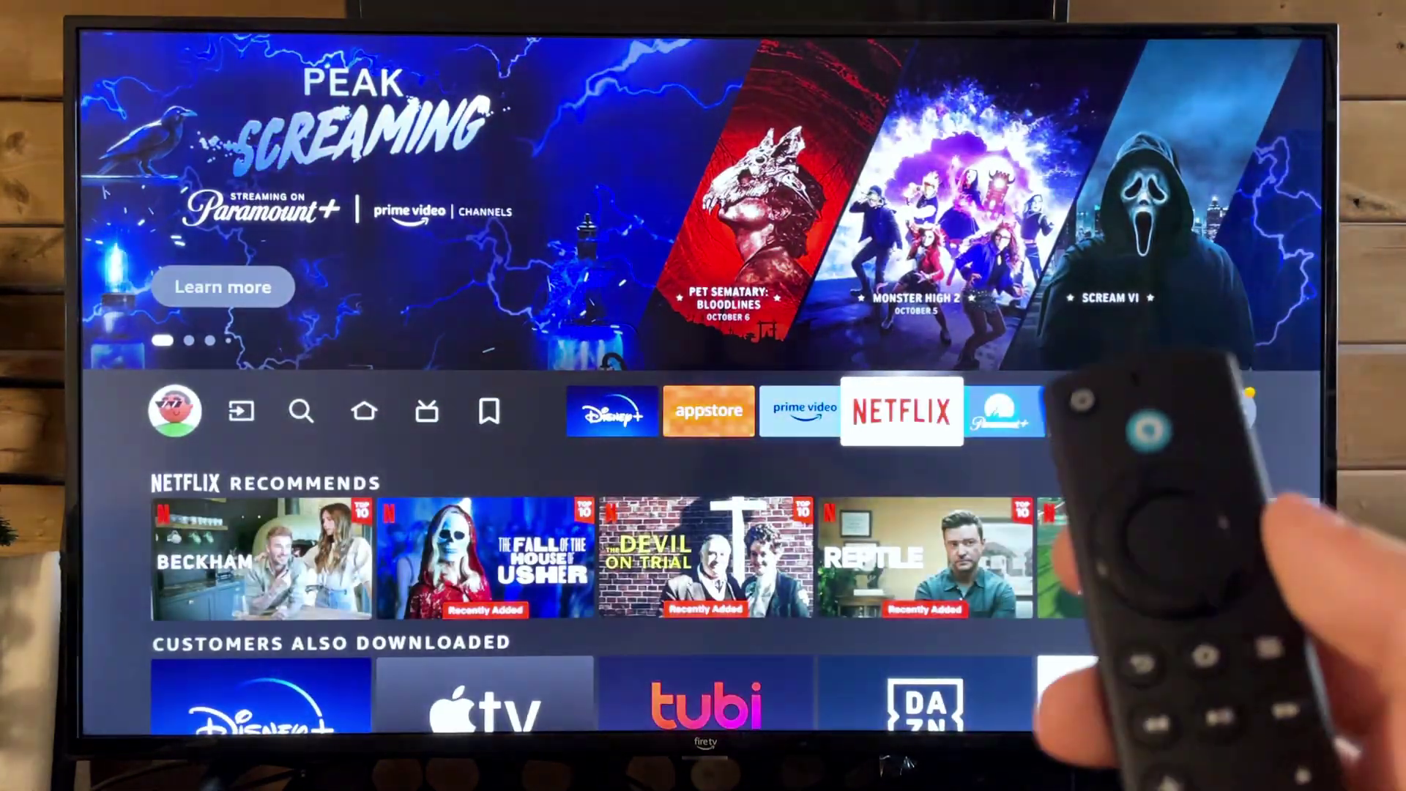